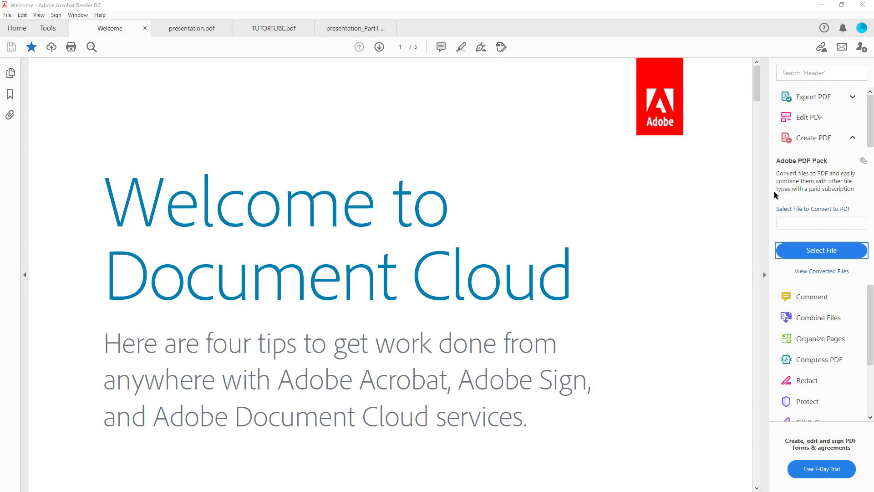
Step: Open the Comment tools and comments list for the Welcome document
left_click(810, 296)
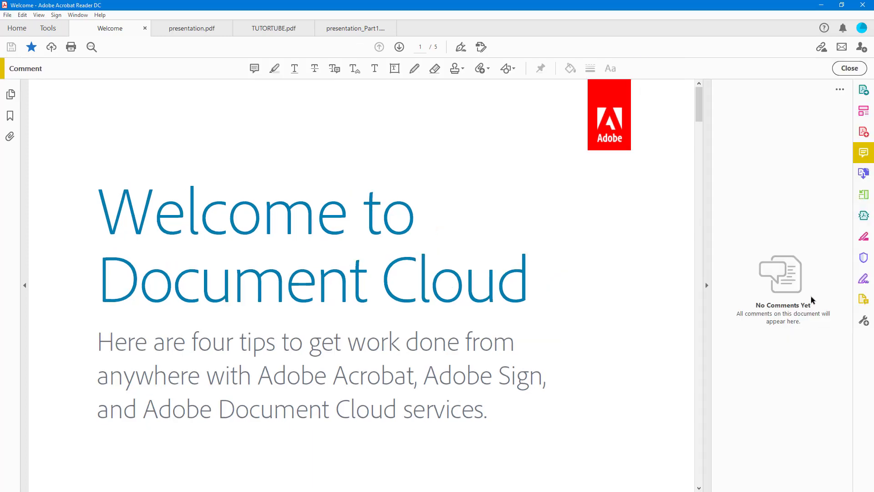
left_click(707, 246)
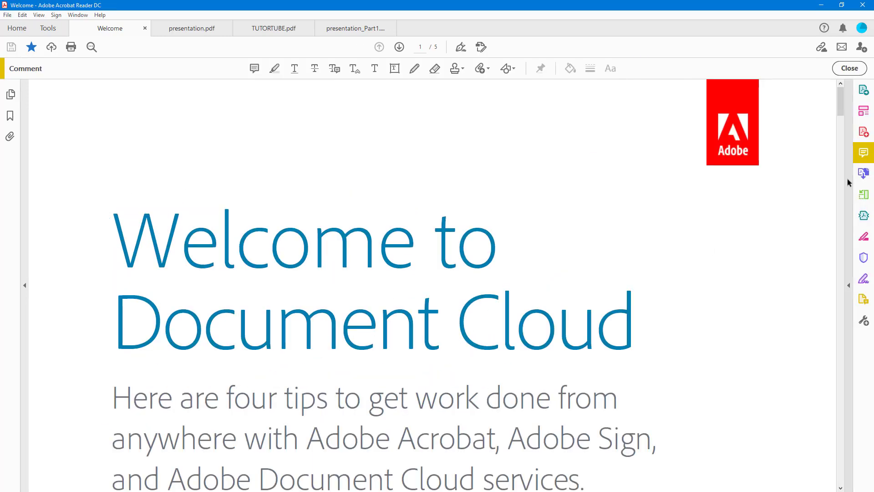
left_click(861, 160)
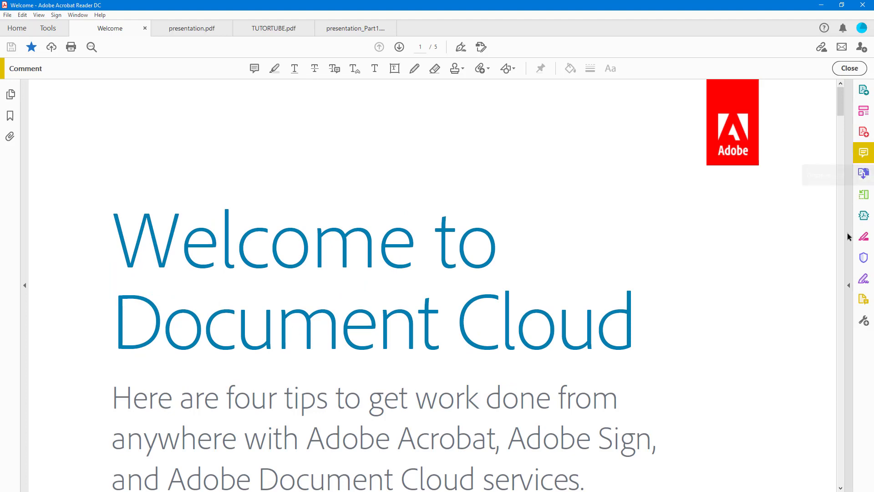
left_click(842, 68)
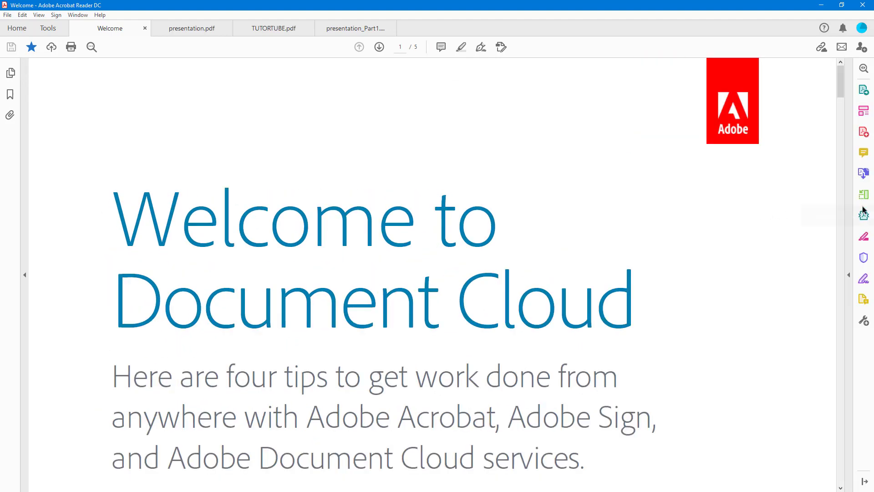
left_click(813, 304)
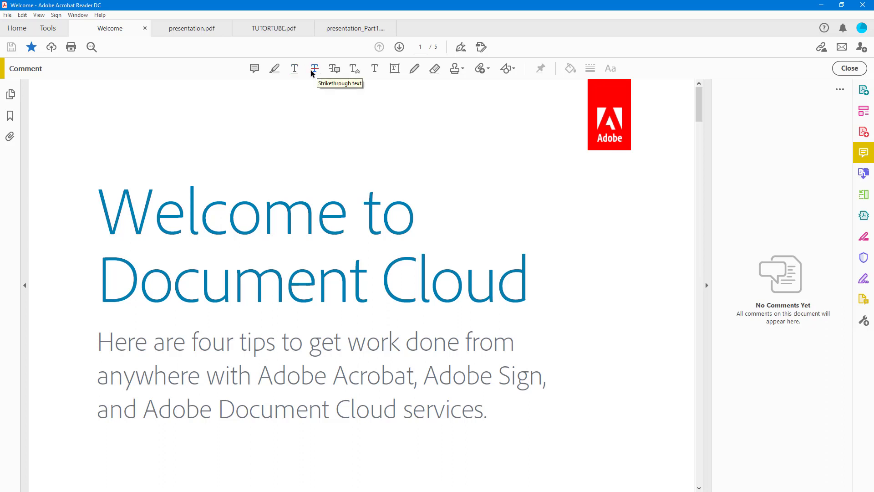
Step: Underline the 'Document Cloud' heading and post the comment 'Underline text'
left_click(294, 69)
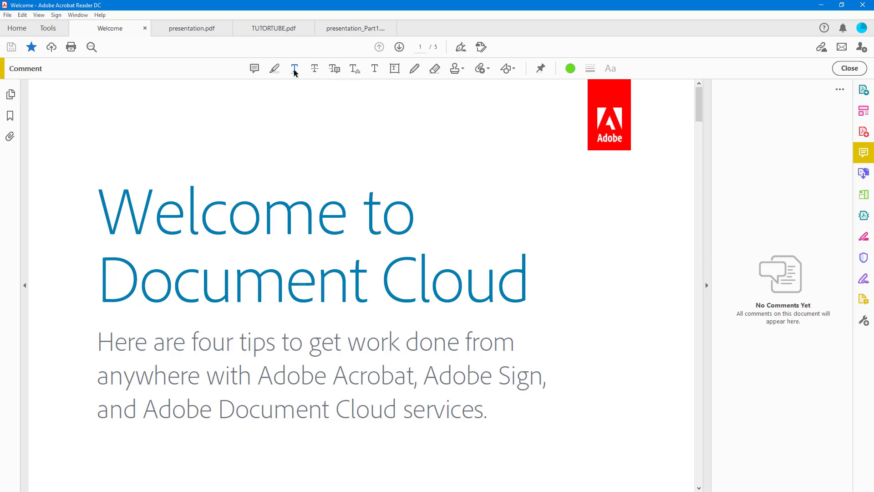
left_click_drag(107, 280, 537, 272)
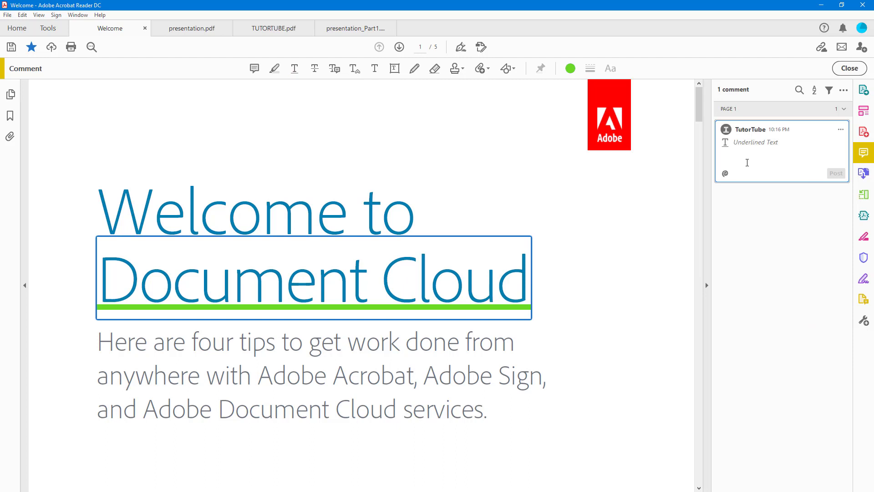
type("Underline text")
key("Return")
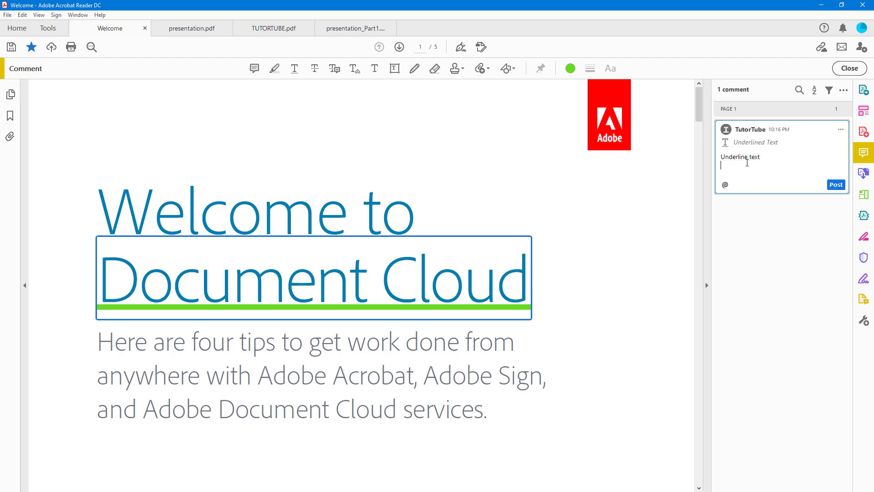
left_click(836, 184)
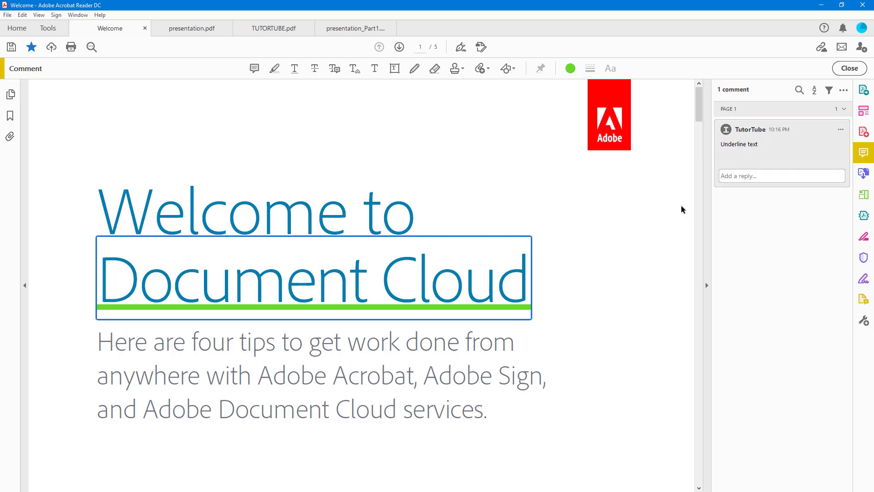
Step: Delete the green 'Document Cloud' underline together with its 'Underline text' comment
right_click(401, 289)
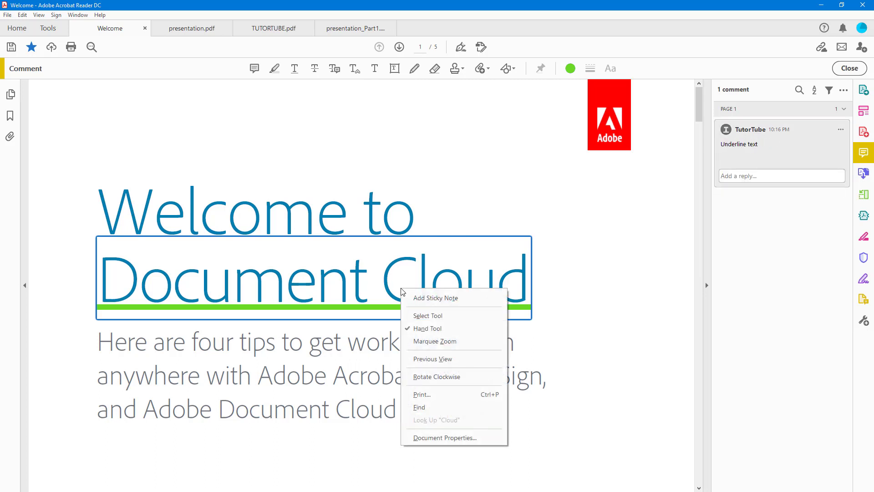
right_click(371, 306)
right_click(362, 307)
left_click(422, 323)
right_click(412, 308)
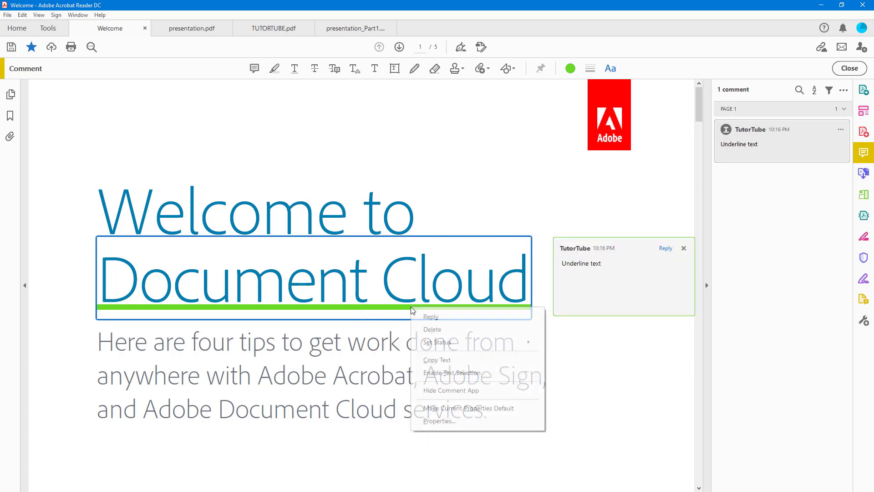
left_click(449, 330)
left_click(295, 69)
Step: Underline 'Document Cloud' again and start a reply to its comment
left_click_drag(145, 279, 441, 275)
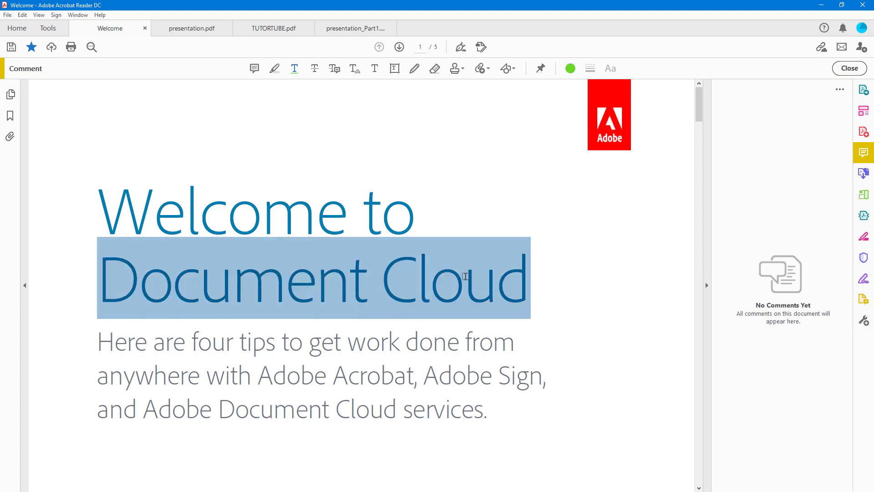
right_click(424, 308)
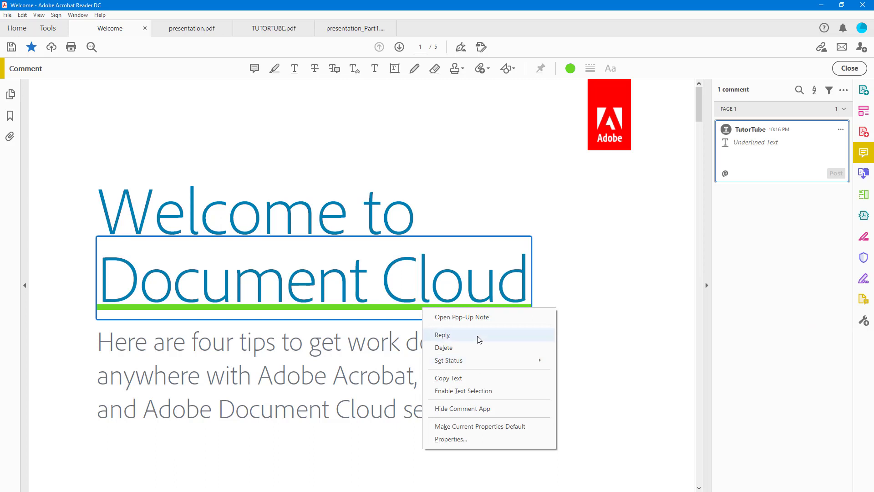
left_click(478, 340)
Step: Open the underline's pop-up note, then dismiss it and close the commenting tools
right_click(456, 308)
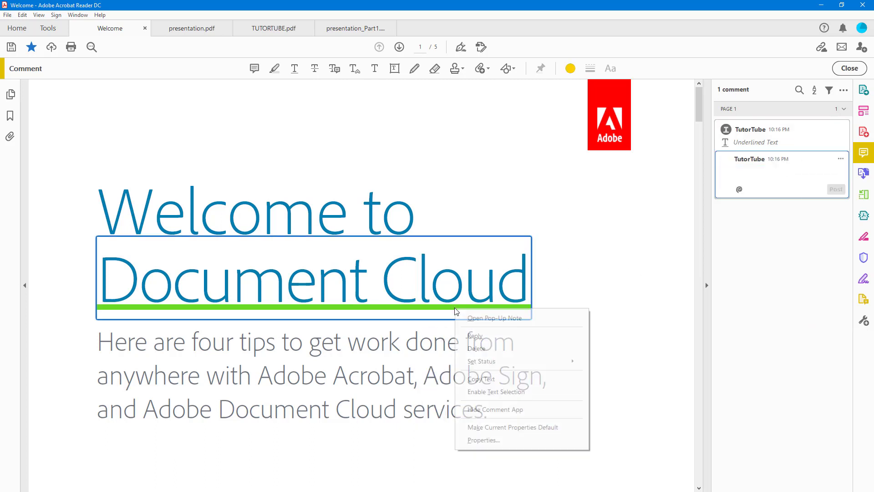
mouse_move(488, 362)
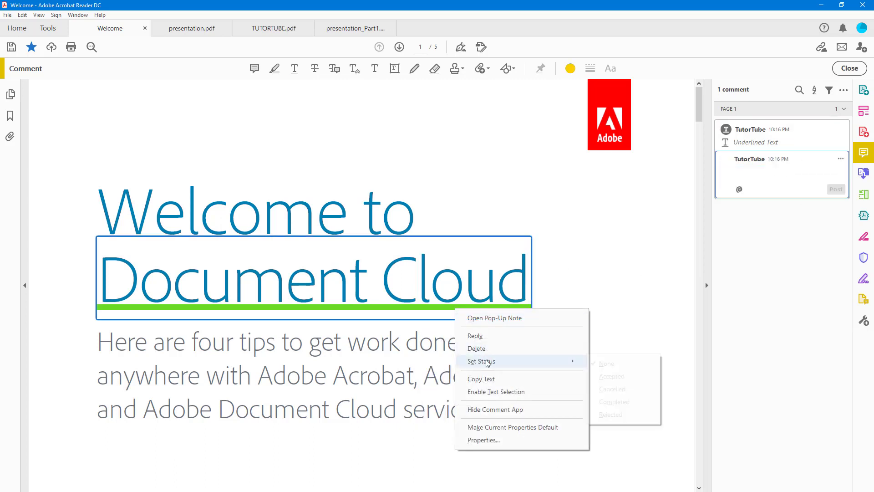
left_click(482, 318)
right_click(506, 311)
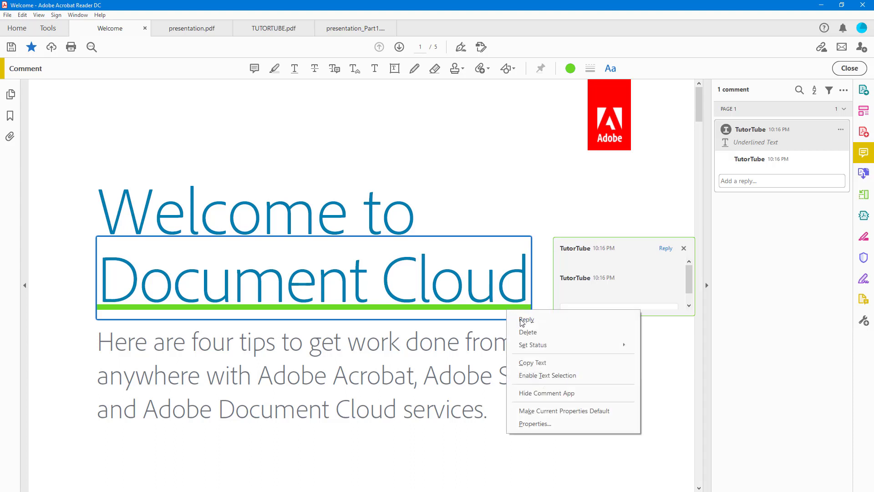
left_click(569, 377)
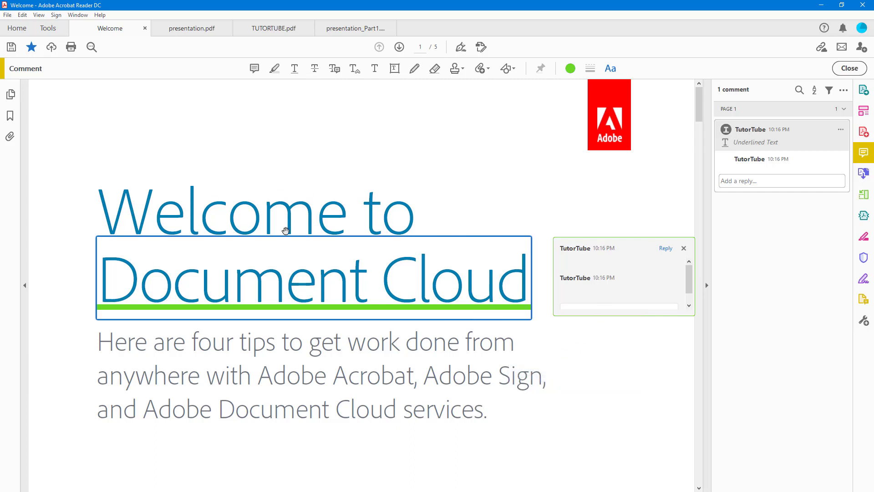
left_click(294, 247)
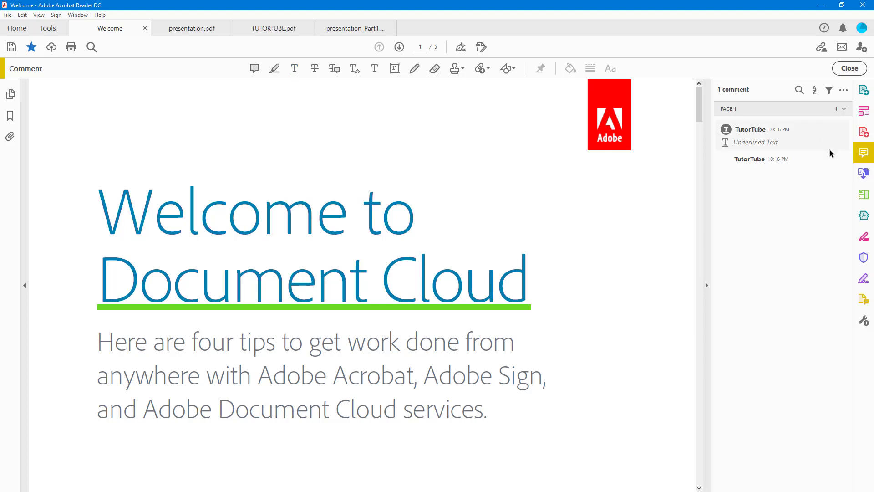
left_click(851, 73)
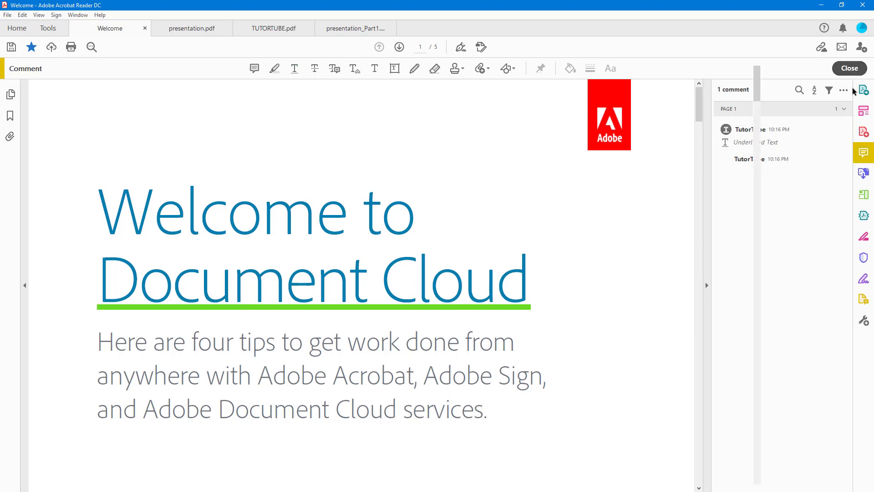
Step: Underline 'anywhere with Adobe Acrobat, Adobe' and open the underline's properties
left_click(808, 295)
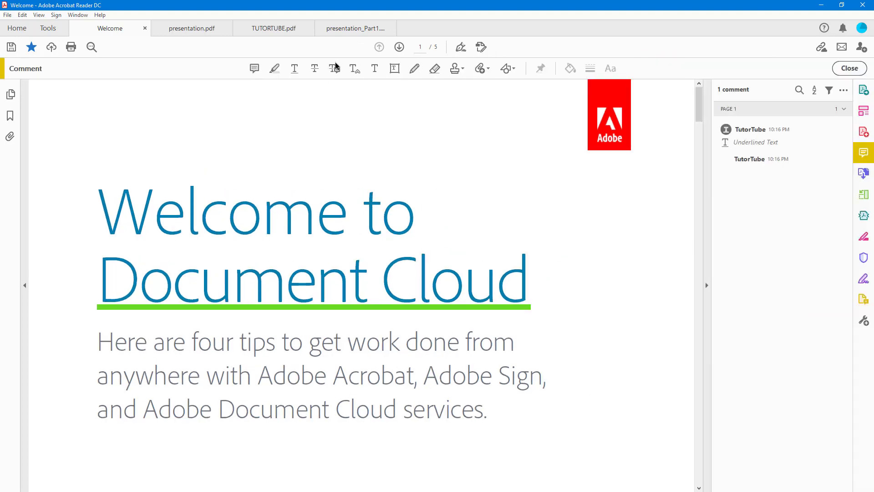
left_click(295, 69)
left_click_drag(160, 378, 493, 378)
right_click(403, 386)
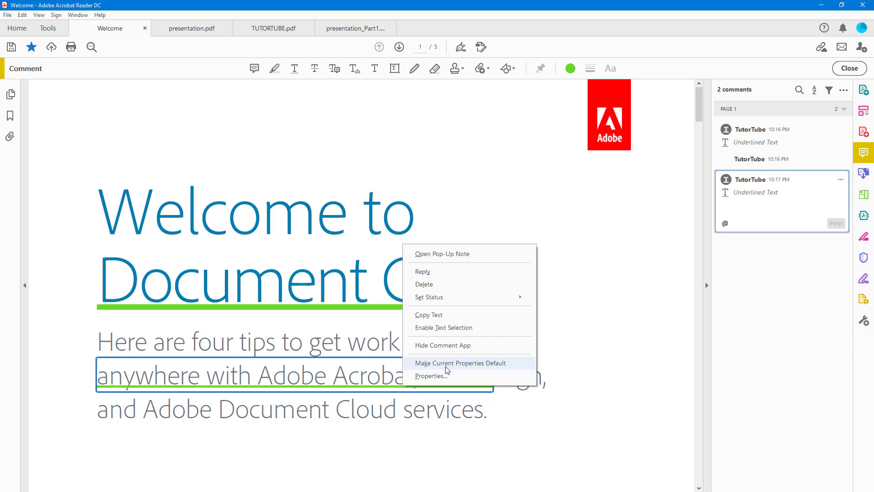
left_click(437, 377)
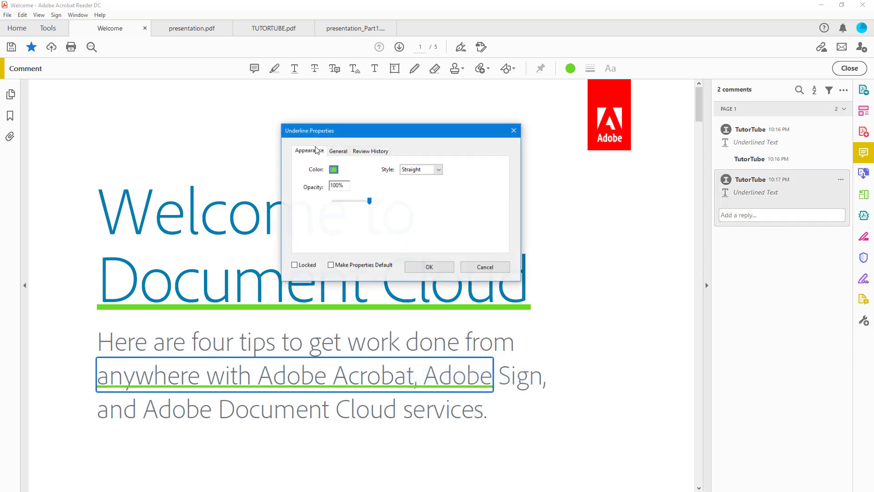
Step: Make the underline red at 100% opacity with a straight style
left_click(334, 169)
left_click(334, 194)
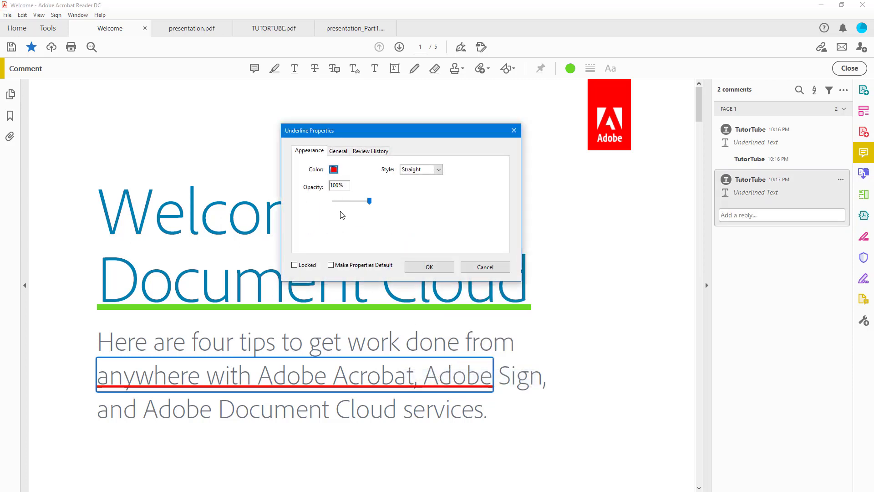
mouse_move(369, 203)
left_mouse_down()
mouse_move(344, 202)
mouse_move(369, 202)
left_mouse_up()
left_click(439, 170)
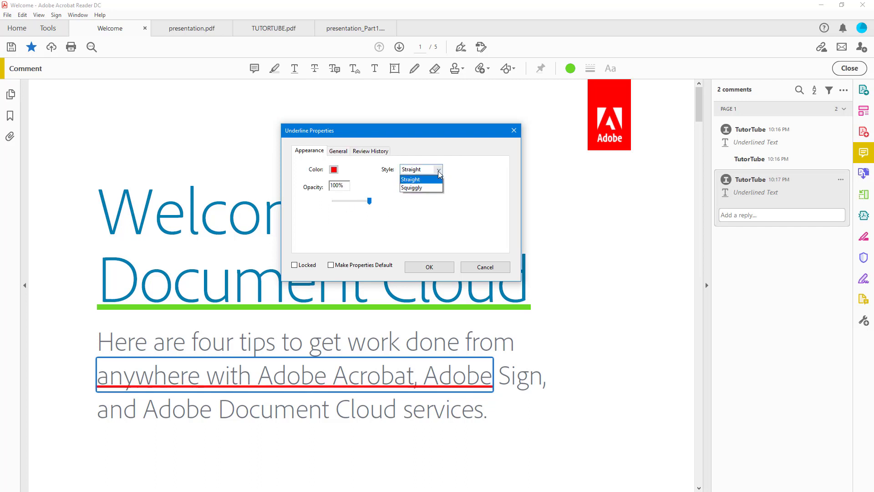
left_click(423, 185)
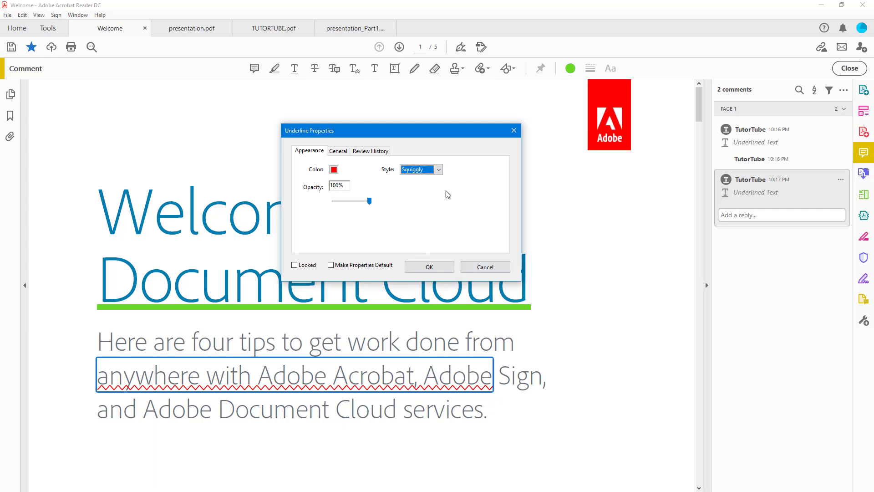
left_click(439, 169)
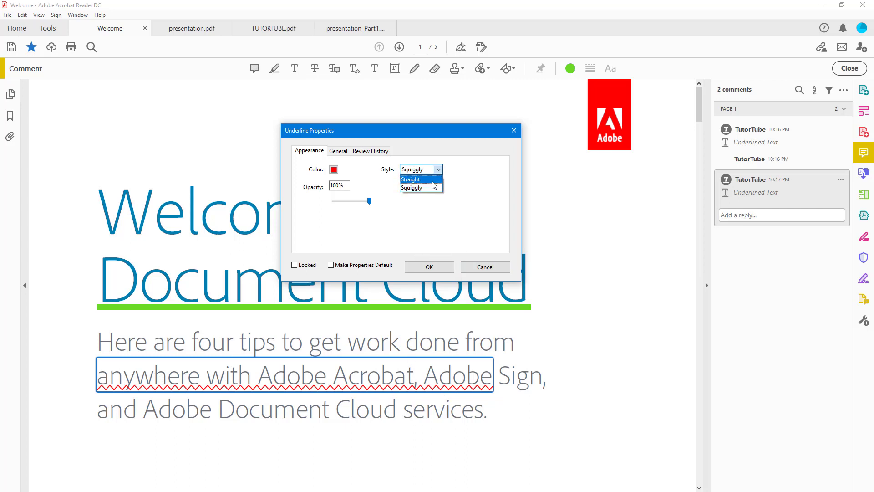
left_click(433, 180)
Step: Review the underline's General and Review History details, then confirm the properties
left_click(338, 151)
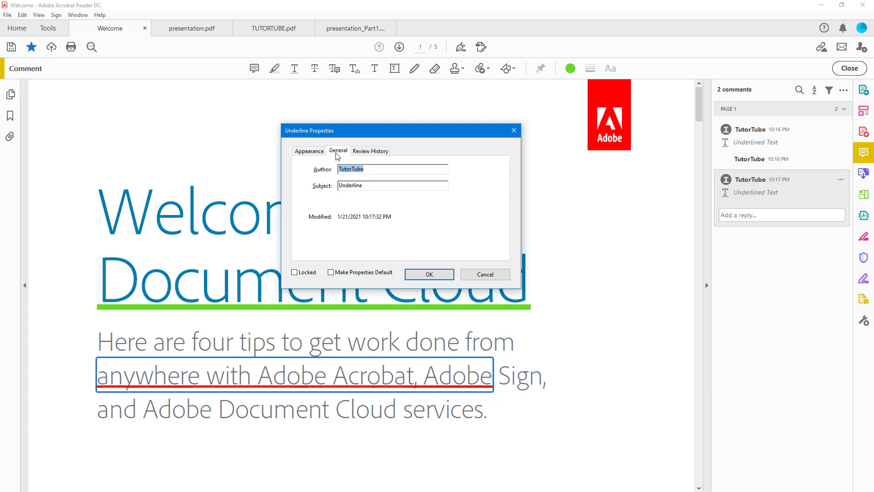
left_click(367, 152)
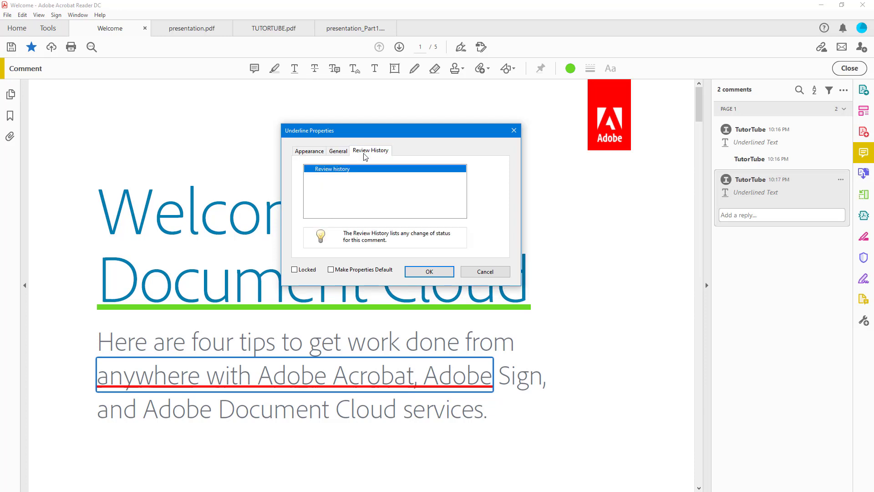
left_click(336, 152)
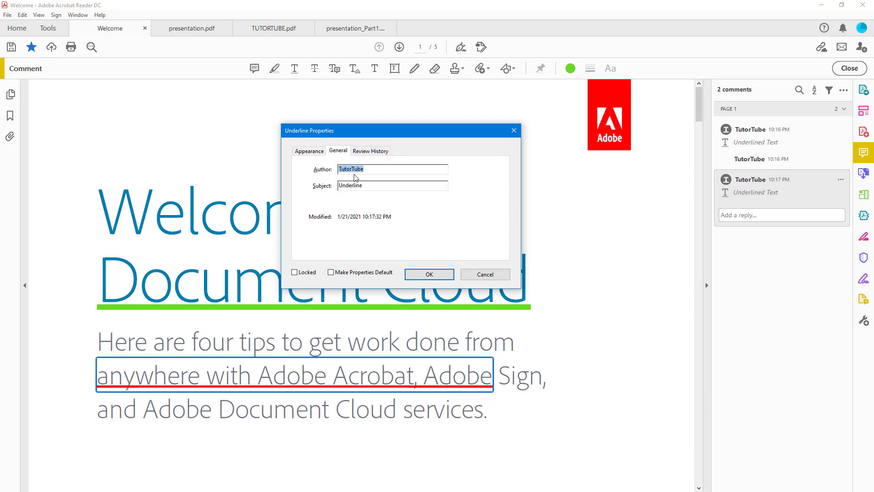
left_click(312, 153)
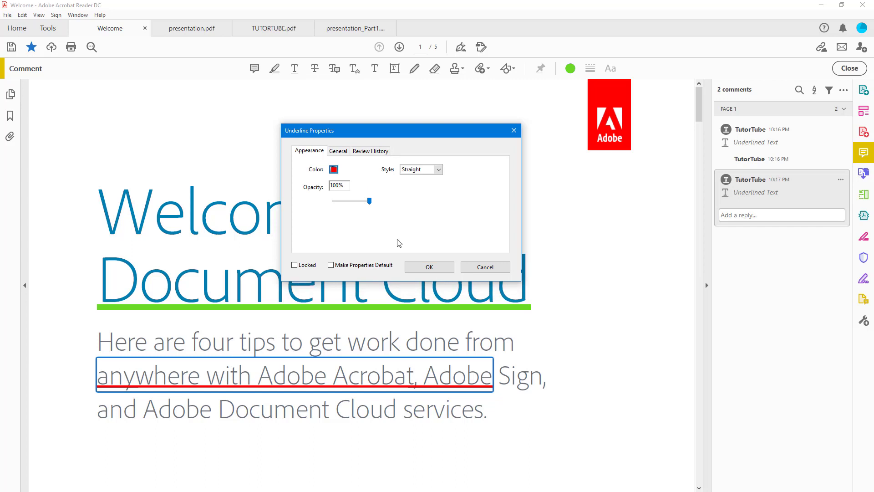
left_click(429, 267)
Step: Make the red straight underline the default and underline 'where you want' in tip 01
right_click(404, 386)
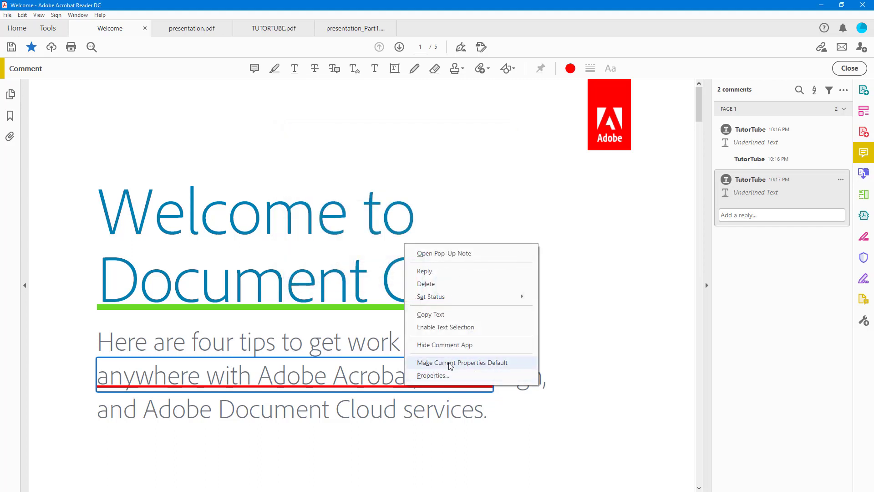
left_click(449, 362)
left_click(296, 69)
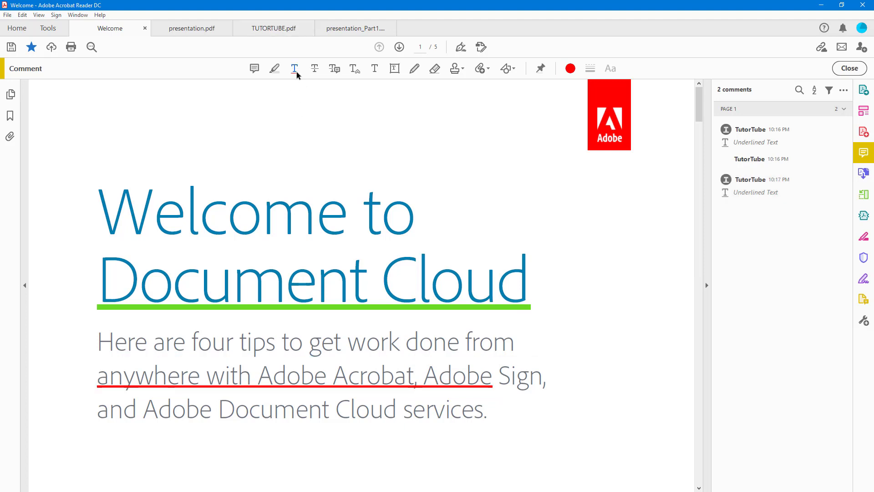
scroll(254, 307, "down", 3)
left_click_drag(199, 335, 358, 336)
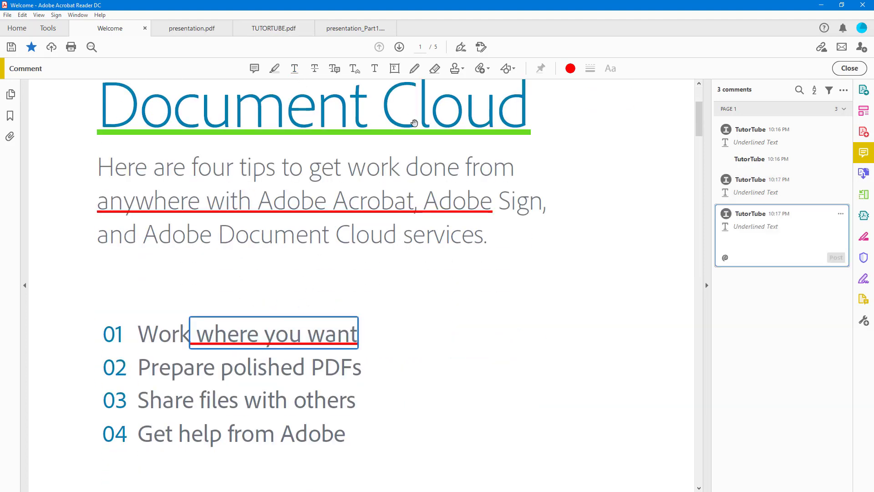
Step: Strike through tip 02 'Prepare polished PDFs' with a red line
left_click(315, 69)
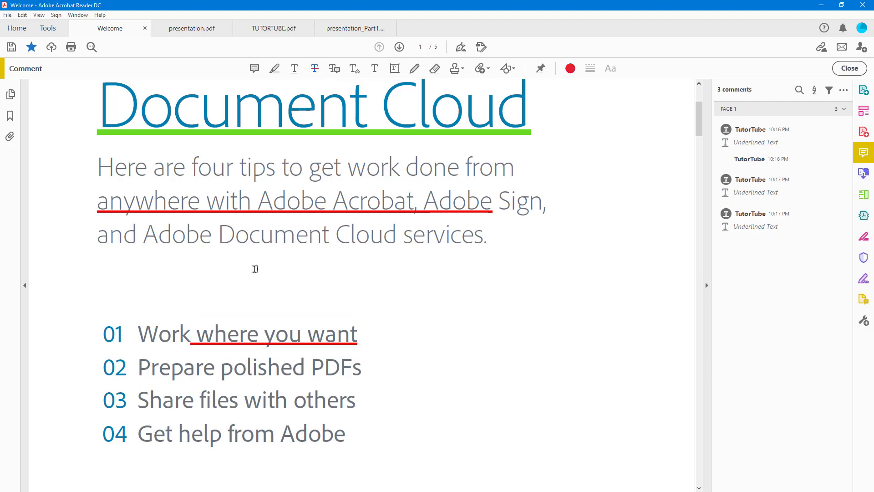
mouse_move(160, 370)
left_mouse_down()
mouse_move(242, 369)
mouse_move(268, 387)
left_mouse_up()
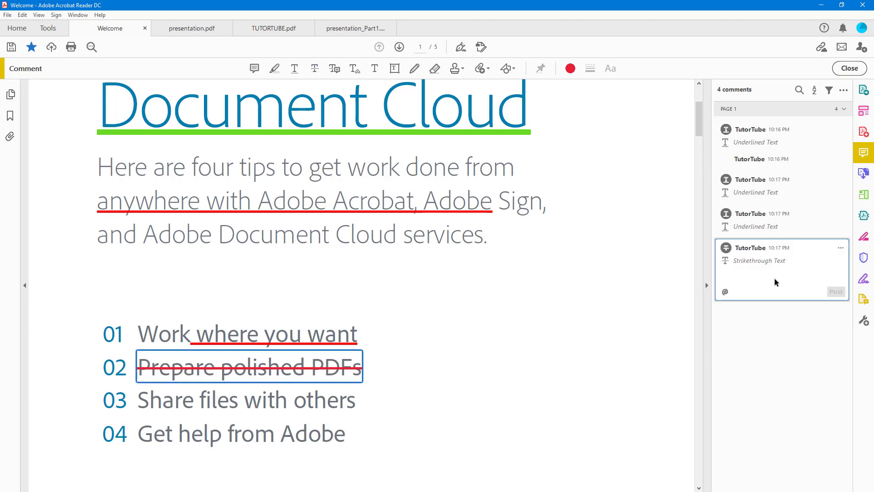
right_click(242, 370)
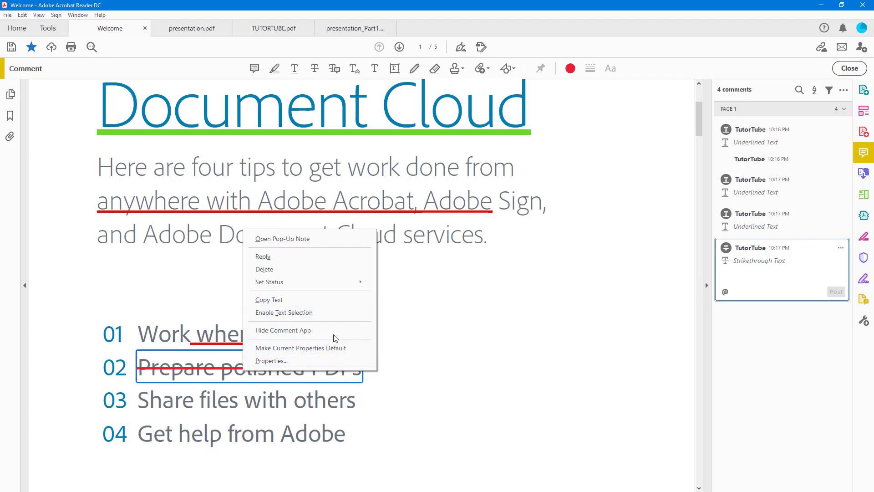
left_click(314, 75)
left_click(314, 69)
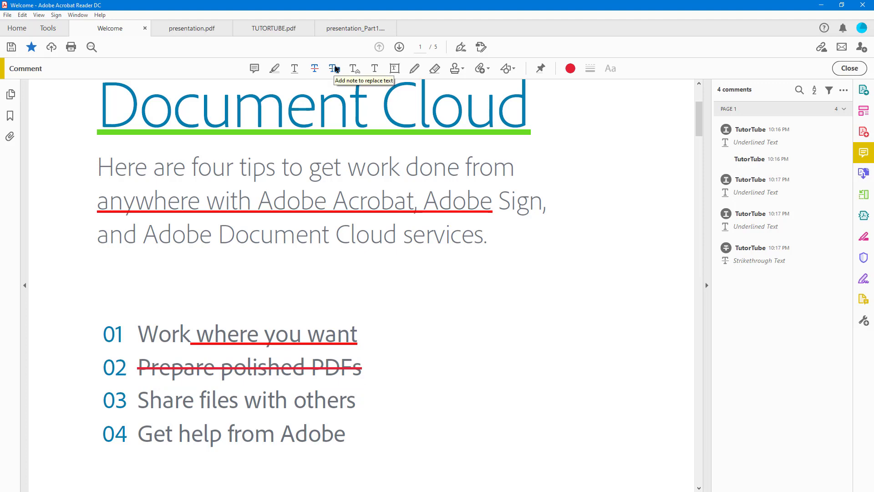
Step: Mark 'Share files with others' through '04 Get' for text replacement
left_click(335, 69)
scroll(321, 228, "down", 2)
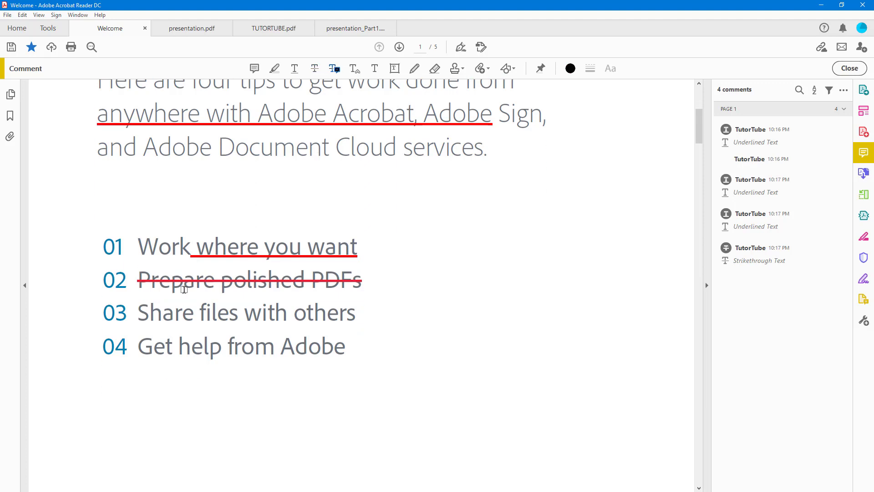
left_click_drag(166, 312, 381, 322)
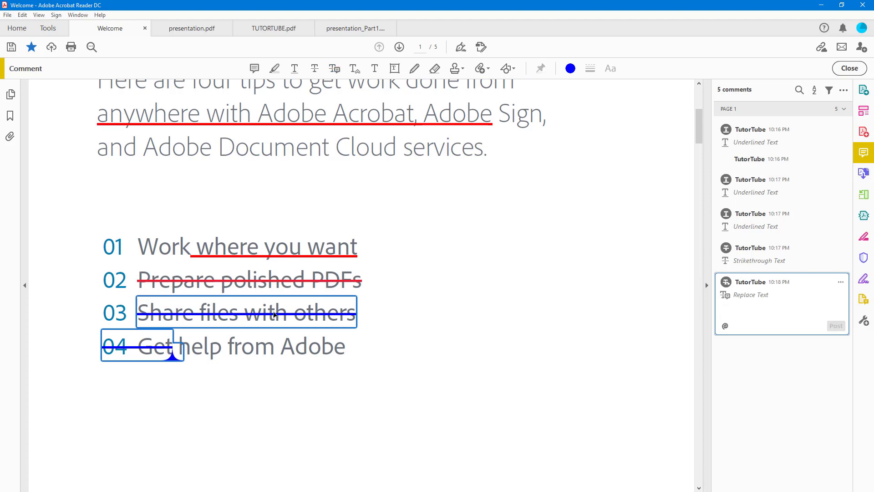
left_click(205, 331)
left_click(156, 349)
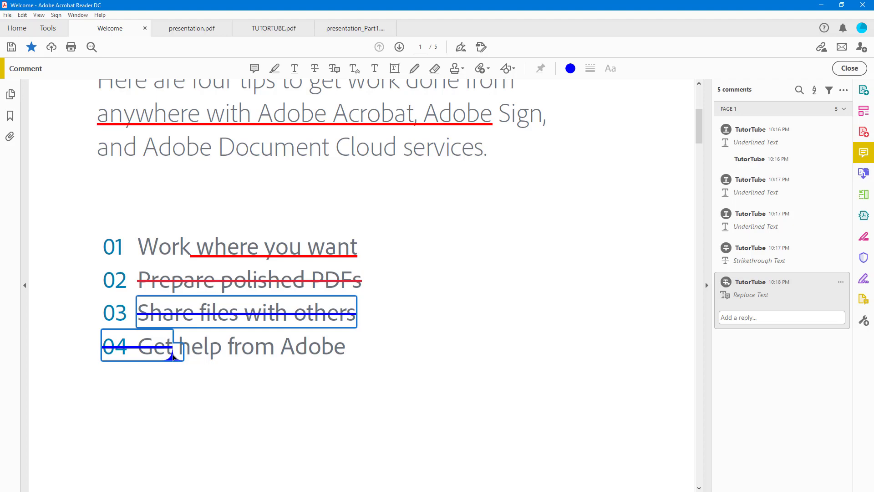
Step: Post the replacement comment 'Get support' on the replace-text mark
double_click(173, 357)
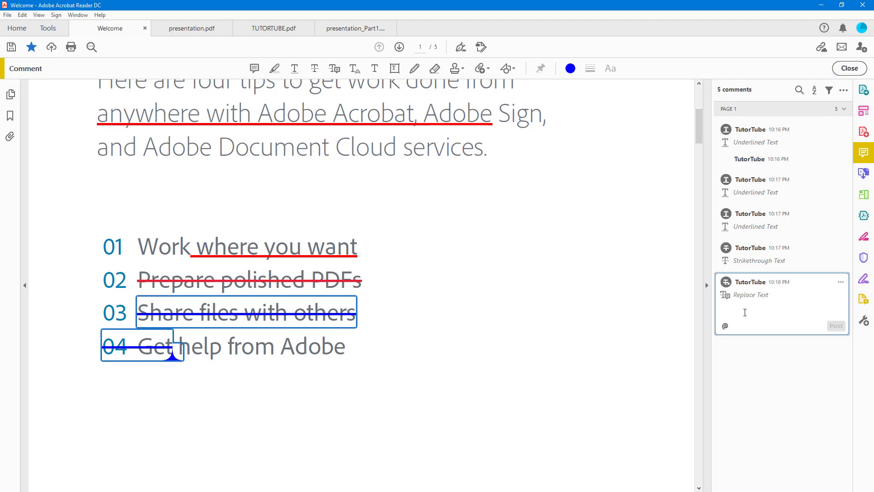
type("R")
left_click(839, 326)
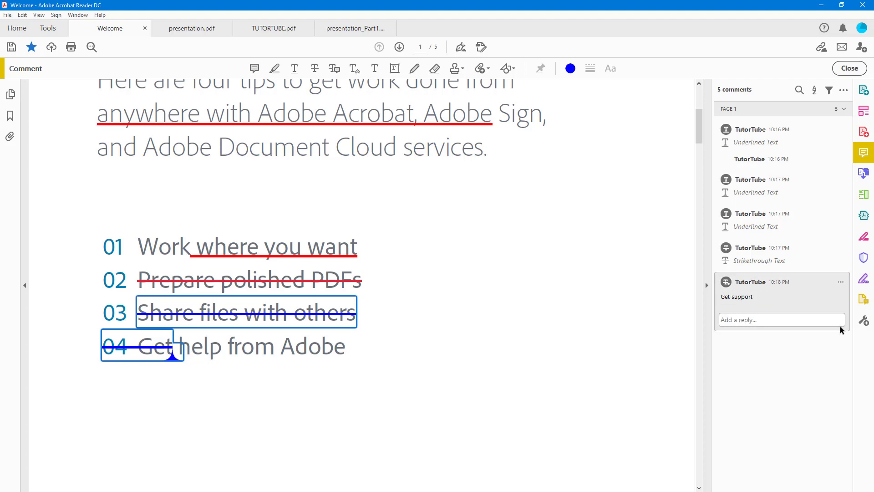
left_click(377, 339)
left_click(156, 345)
mouse_move(173, 359)
left_click(256, 343)
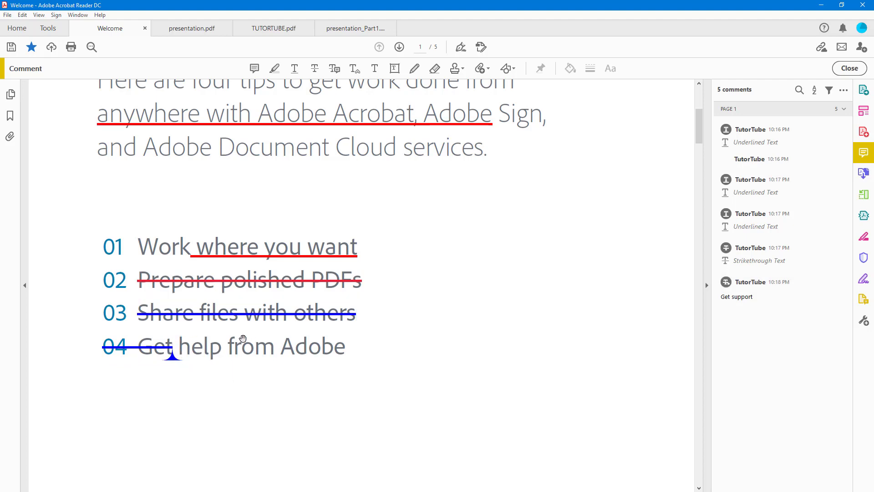
Step: Mark 'from Adobe' in tip 04 for replacement and bring up its options menu
left_click(339, 70)
scroll(261, 255, "down", 4)
left_click_drag(228, 260, 347, 268)
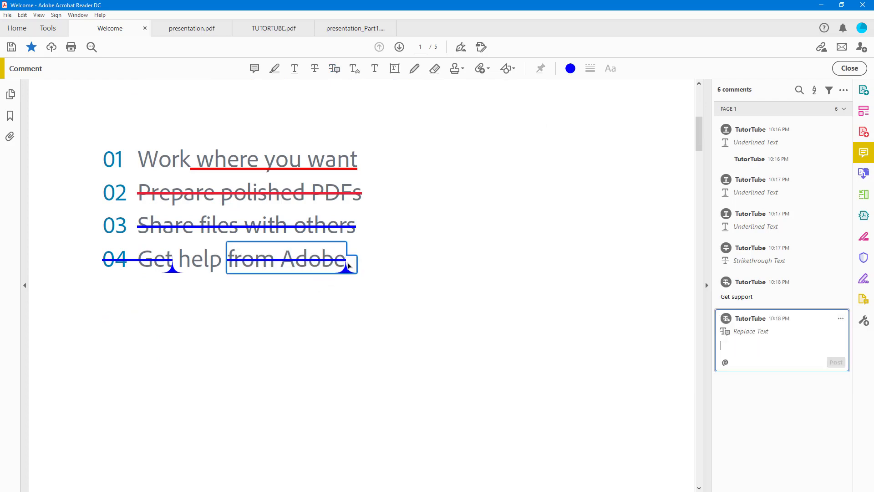
right_click(345, 269)
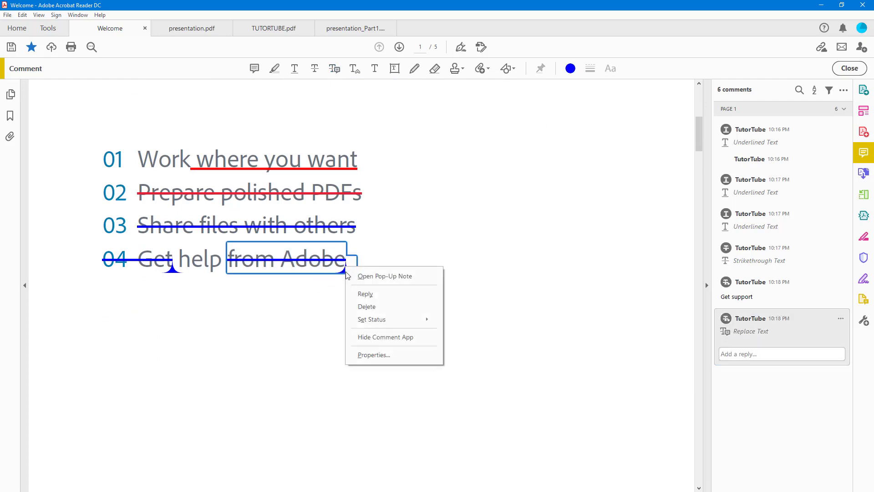
left_click(327, 264)
right_click(327, 264)
right_click(321, 263)
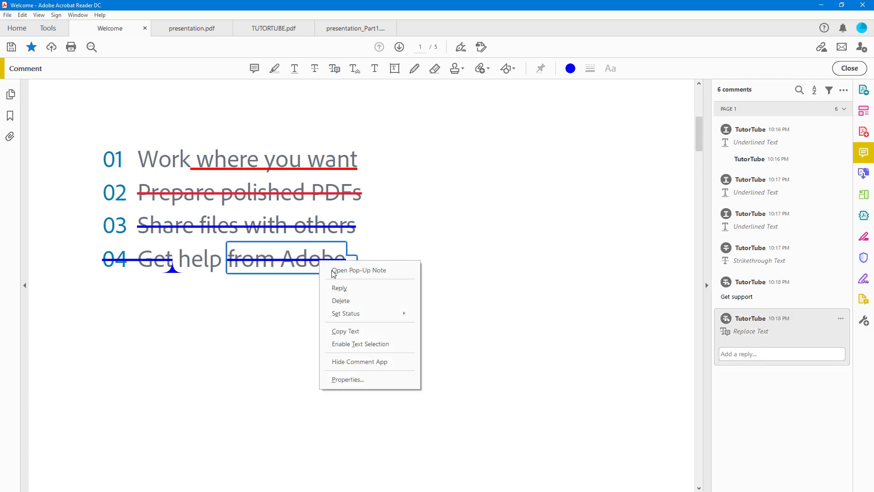
mouse_move(381, 318)
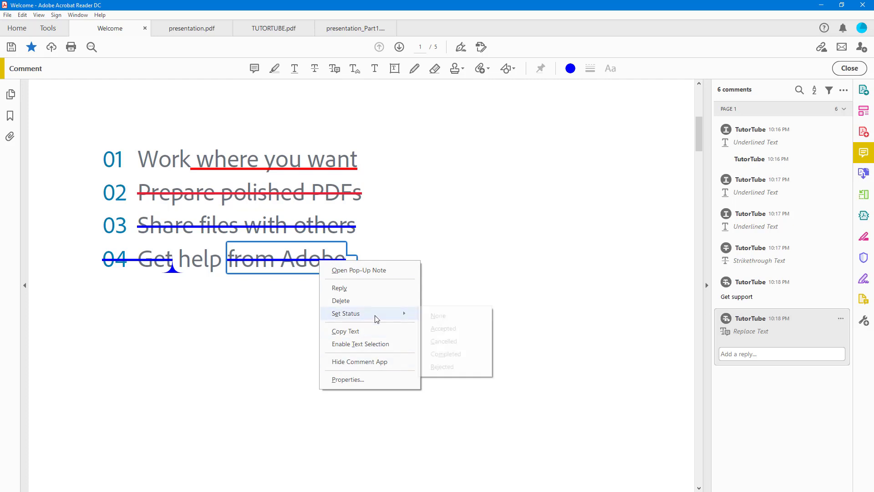
Step: Recolour the 'from Adobe' replace-text mark green with lowered opacity in its Properties
left_click(372, 384)
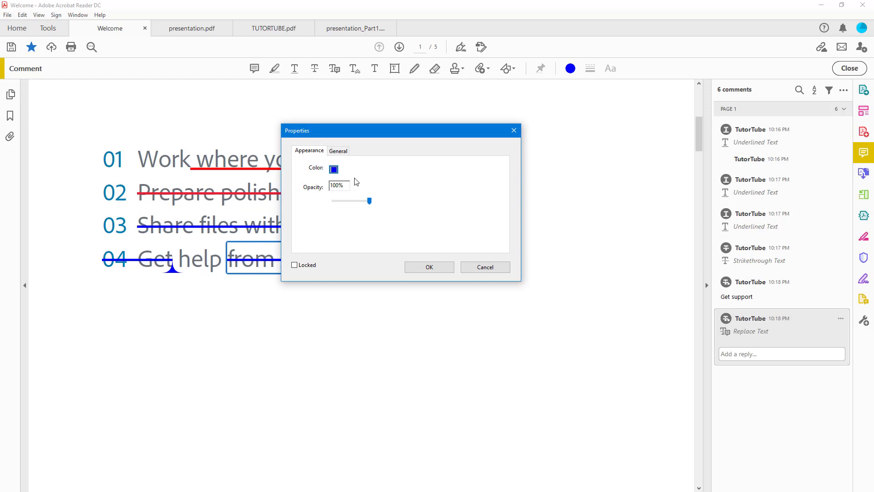
left_click(335, 170)
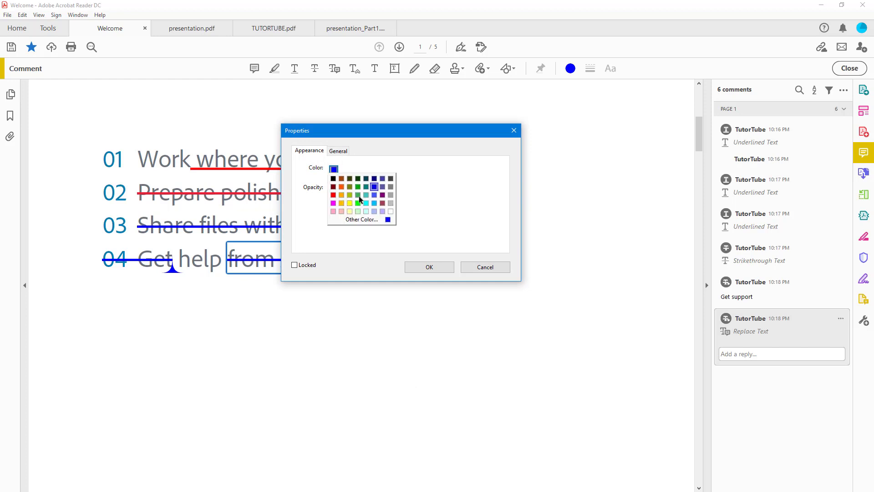
left_click(358, 196)
left_click_drag(371, 205, 354, 201)
left_click(343, 155)
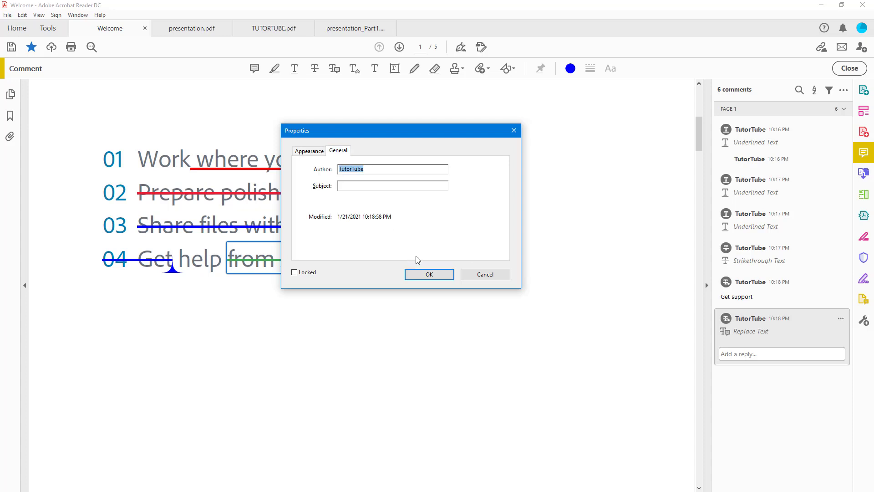
left_click(429, 275)
left_click(427, 269)
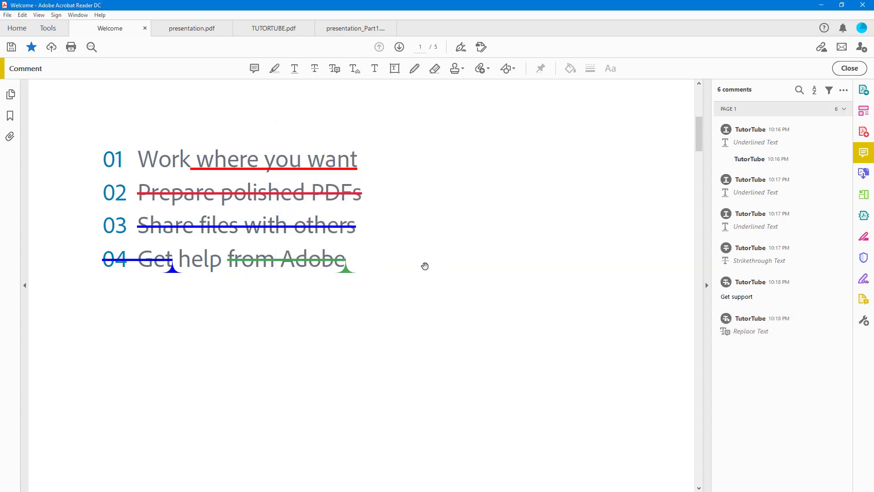